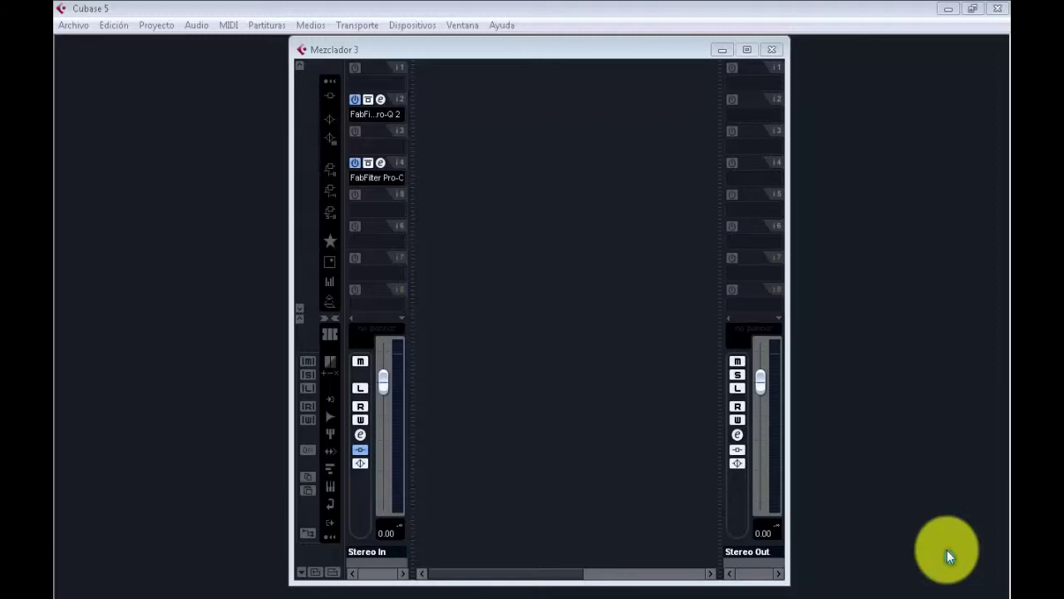
Open Pro-Q 2 on Stereo In and add alternating bell cuts and boosts at about 44 Hz, 397 Hz, 2 kHz and 6.5 kHz.
click(383, 101)
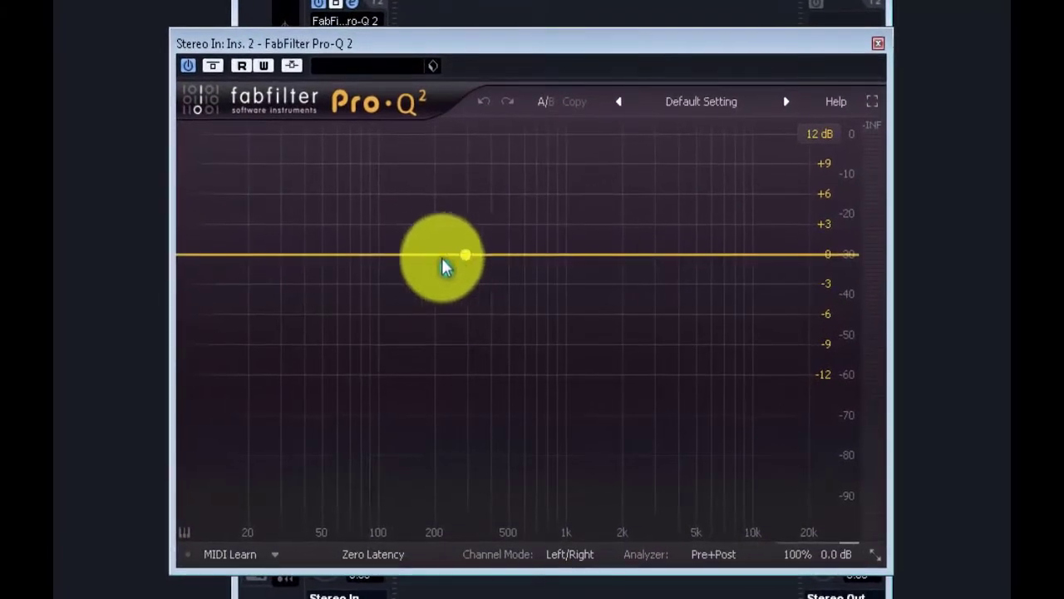
drag(444, 259, 313, 300)
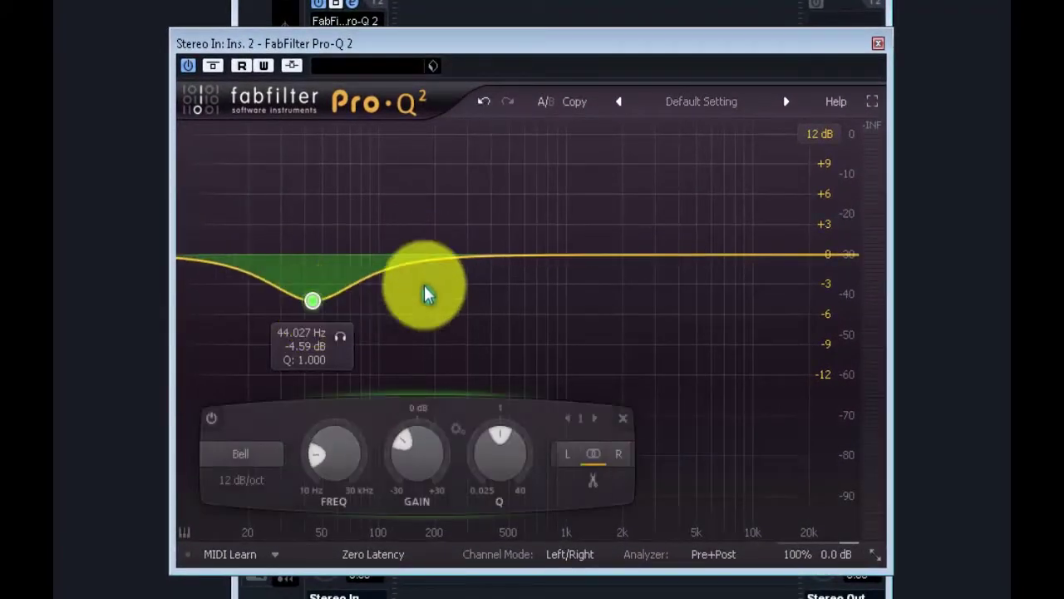
drag(464, 257, 492, 207)
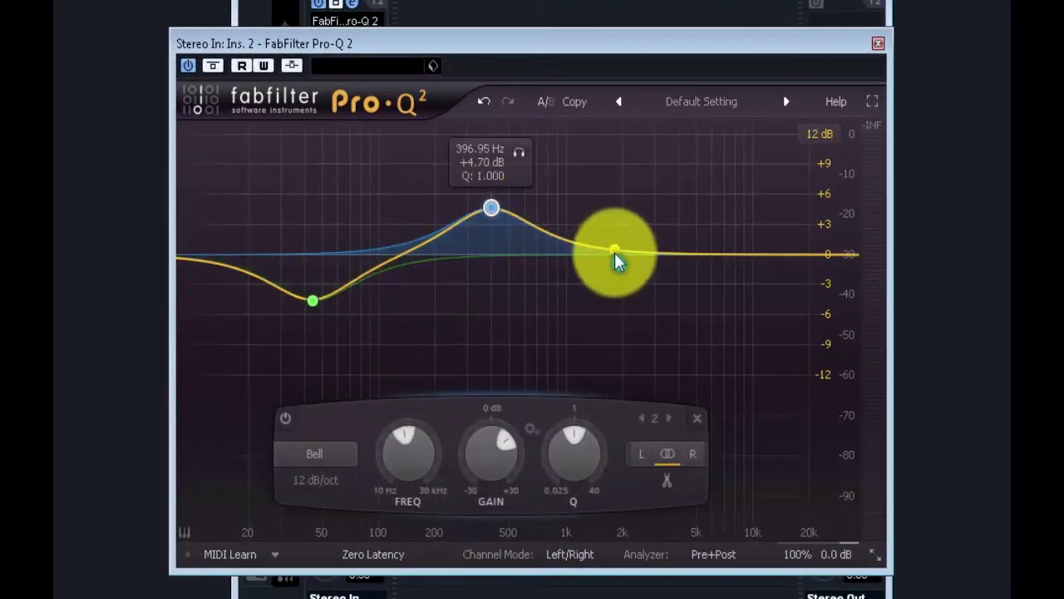
drag(615, 256, 628, 304)
drag(722, 254, 719, 204)
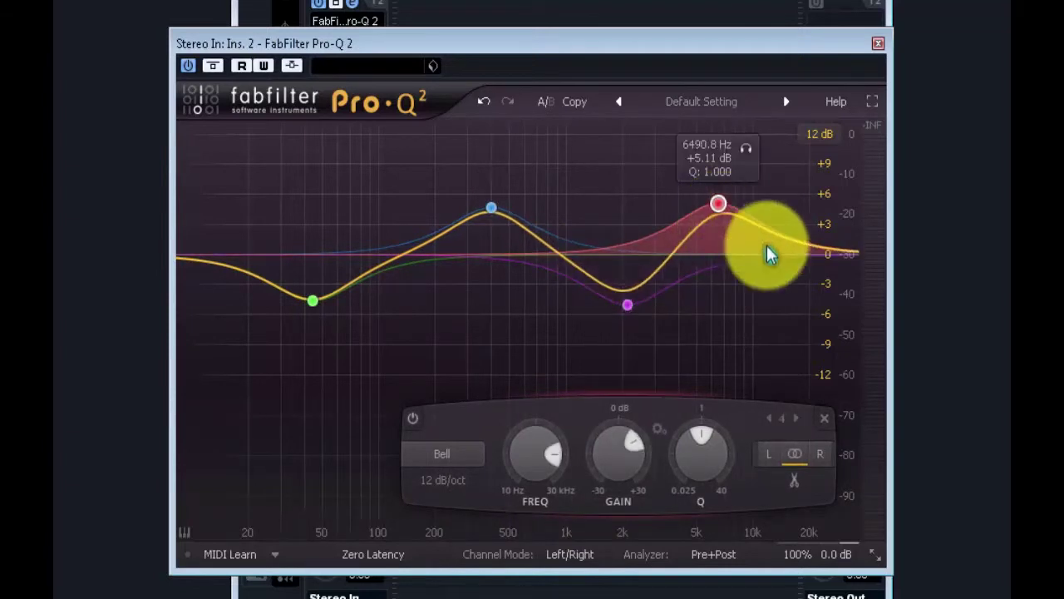
Add a high-shelf cut near 18 kHz, a bell boost of about 3 dB near 110 Hz, and low-shelf bands near 20 Hz.
drag(790, 251, 801, 294)
drag(391, 261, 389, 233)
drag(245, 255, 249, 315)
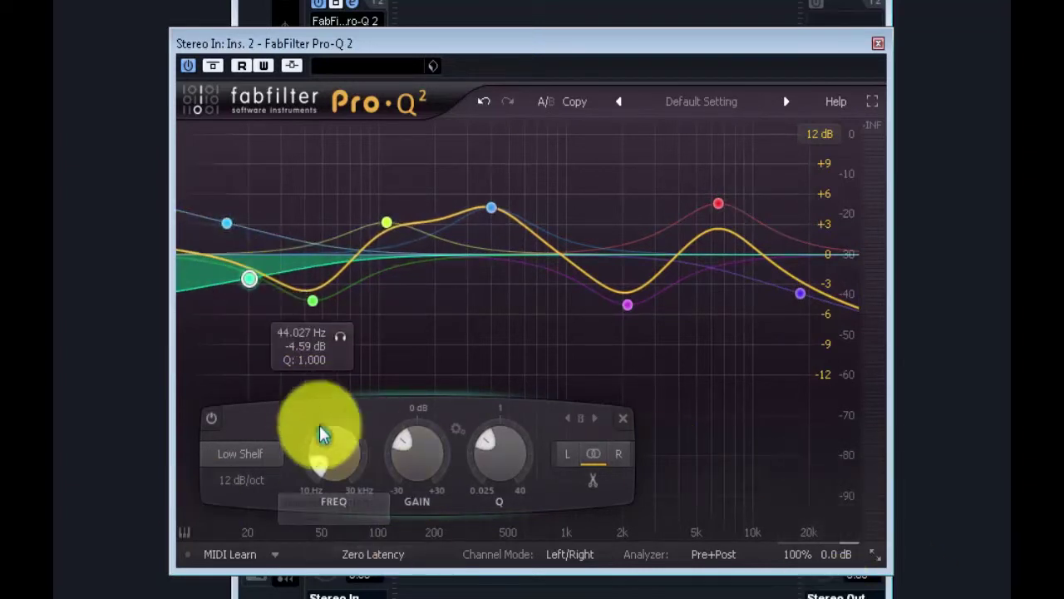
View the filter shapes for low-shelf band 8, lower its frequency and gain, and set its Q to about 0.58.
click(231, 459)
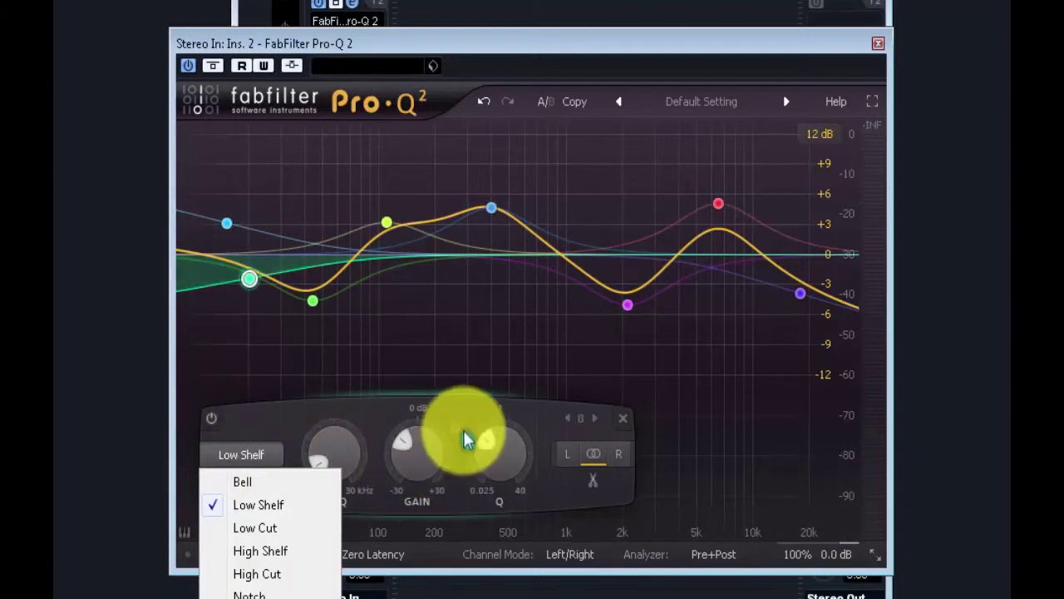
click(443, 416)
drag(443, 415, 395, 424)
mouse_move(327, 463)
mouse_down()
mouse_move(323, 417)
mouse_move(335, 467)
mouse_up()
drag(486, 457, 507, 468)
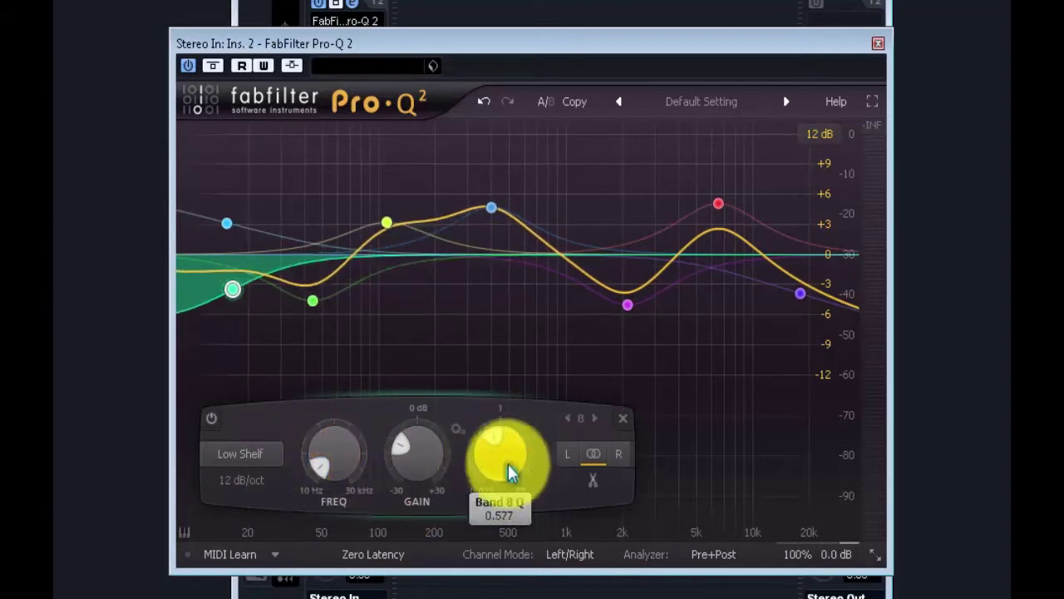
Split low-shelf band 8 into separate channels and set the channel mode to Mid/Side.
click(595, 481)
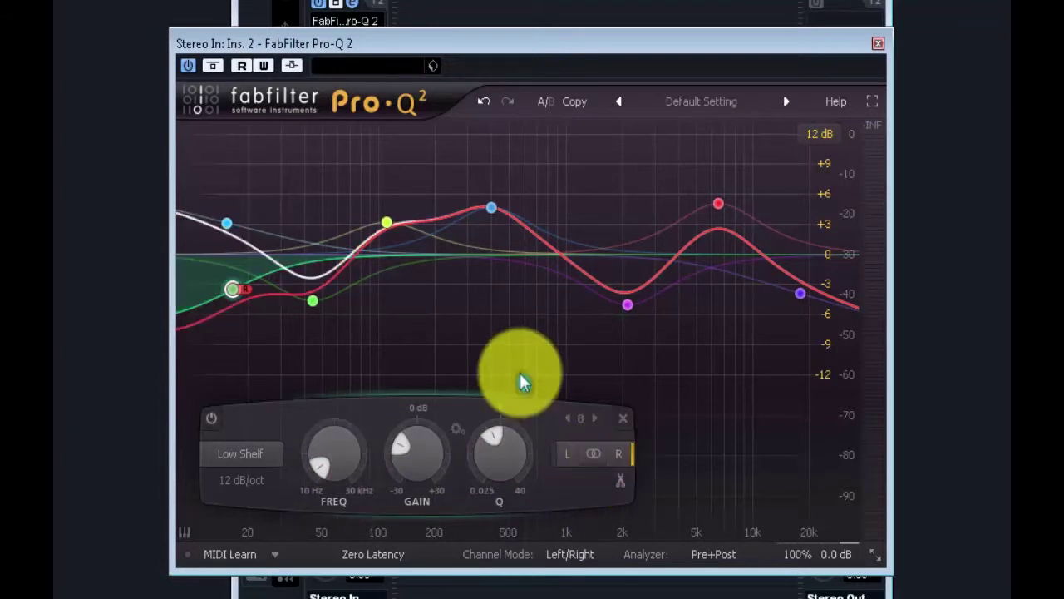
click(571, 554)
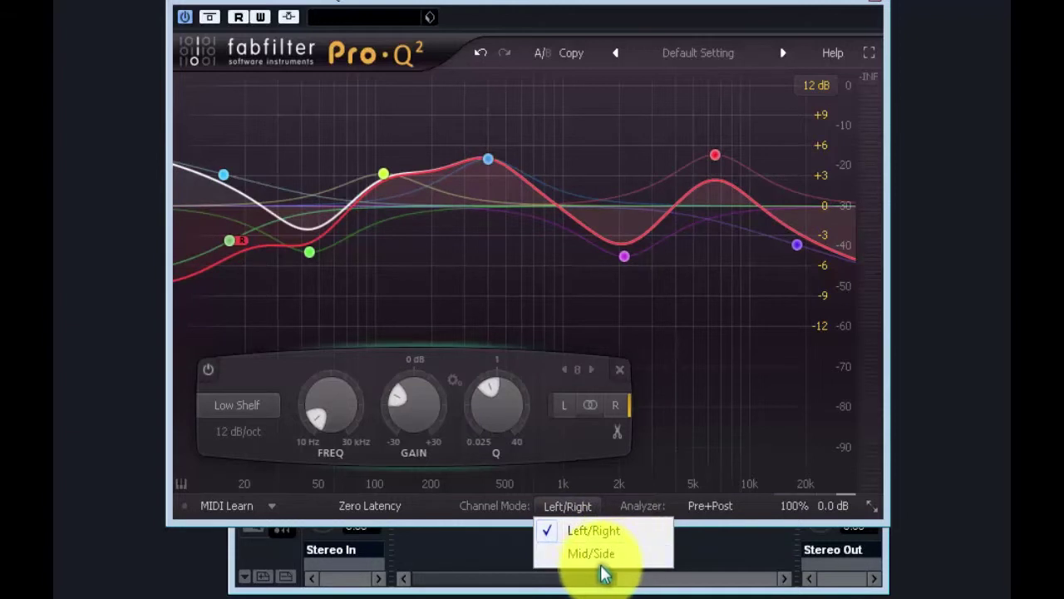
click(606, 555)
Set the equalizer's processing mode to Linear Phase and view the analyzer settings.
click(394, 508)
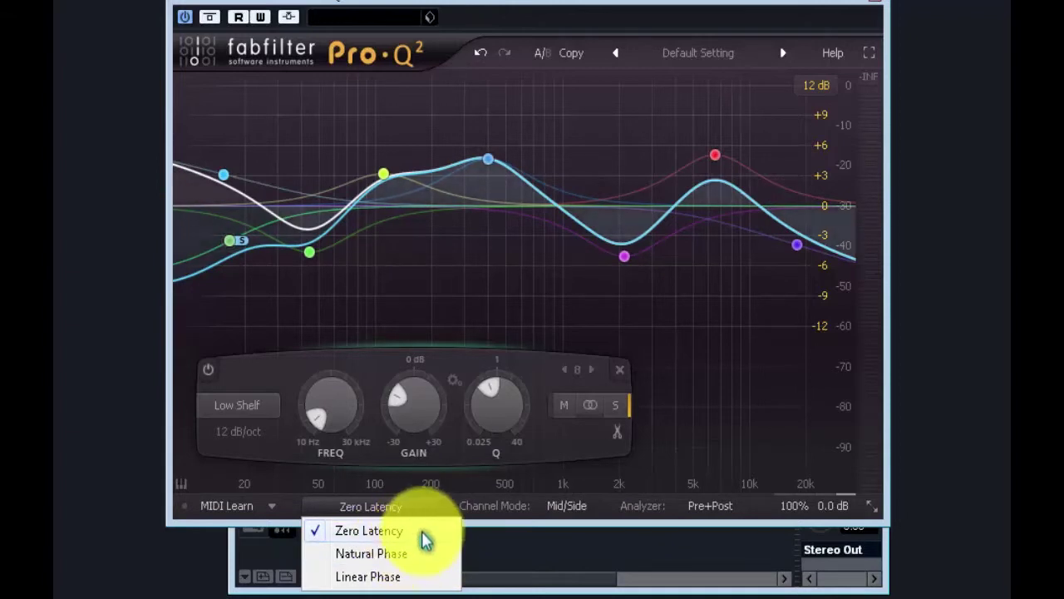
click(389, 579)
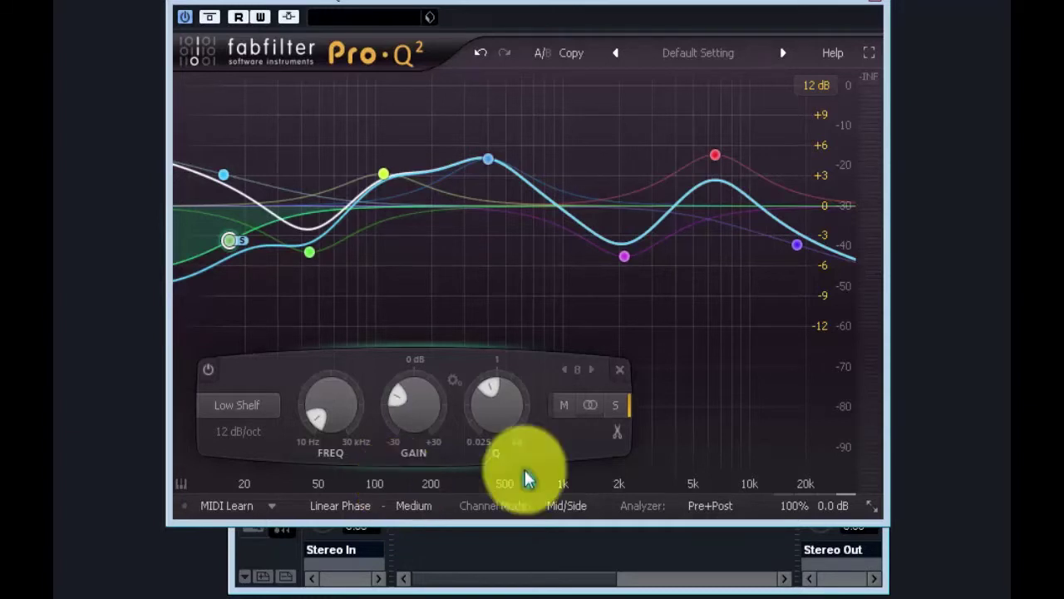
click(717, 506)
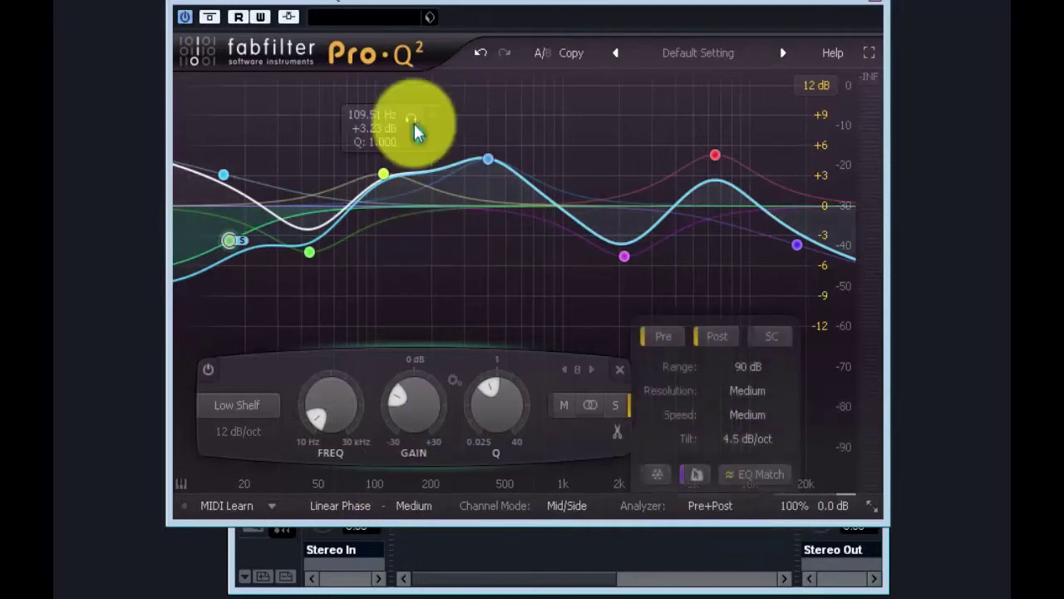
Browse the equalizer presets and load the Phone preset.
click(707, 53)
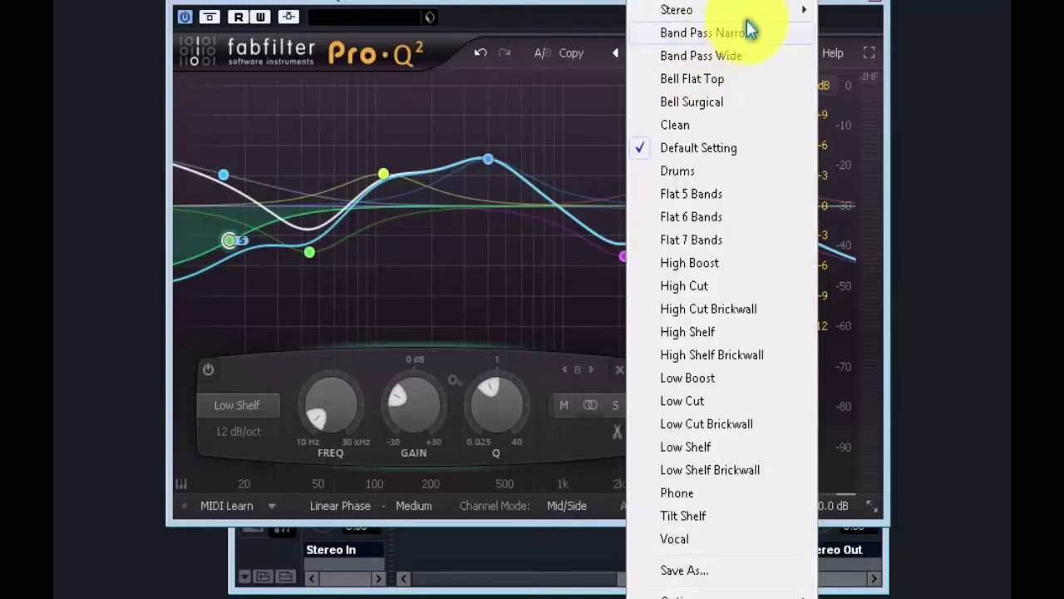
mouse_move(750, 14)
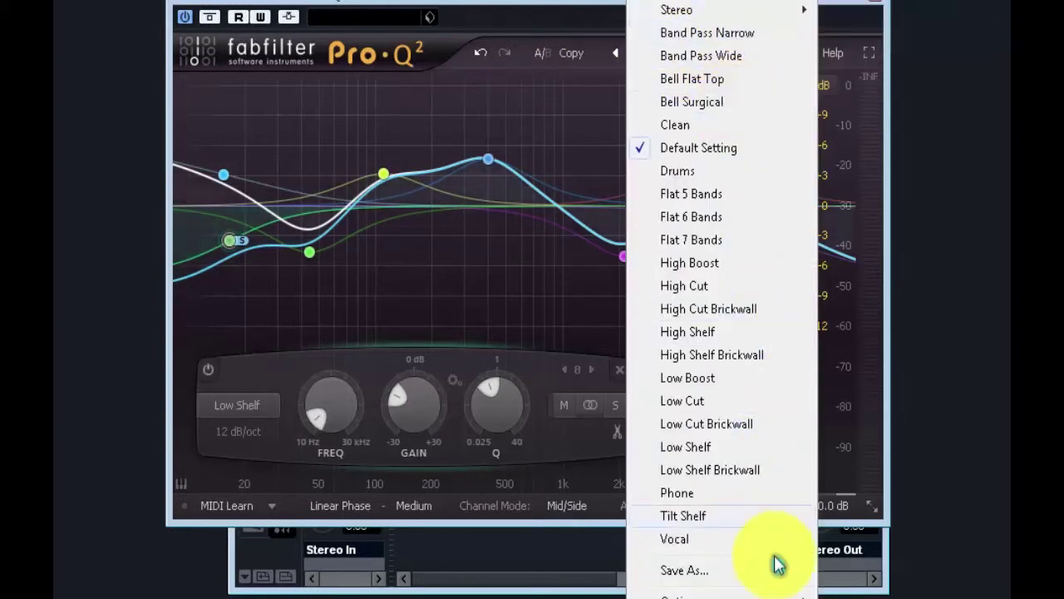
mouse_move(761, 596)
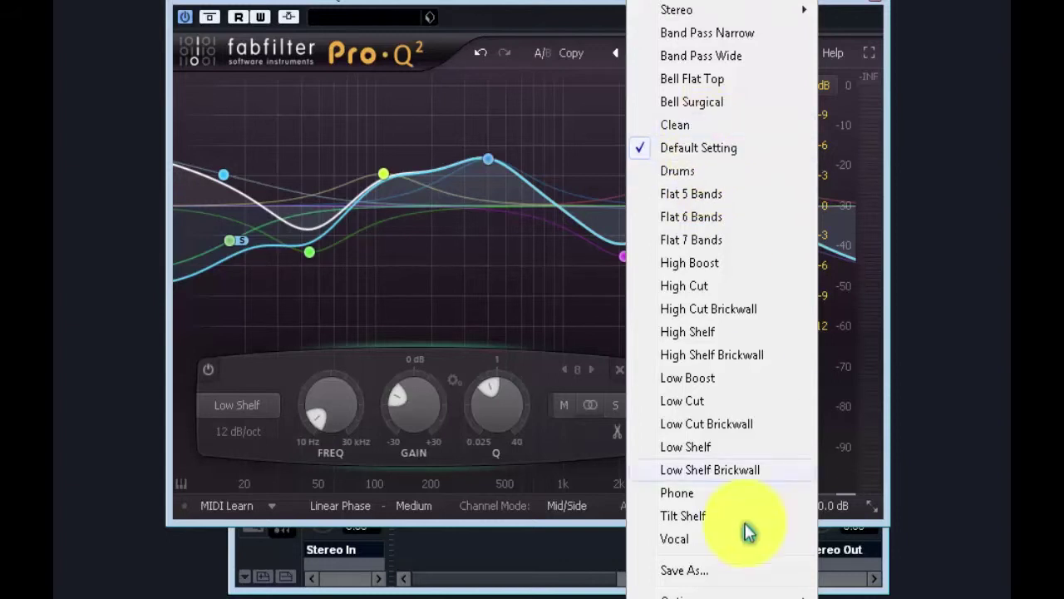
click(693, 499)
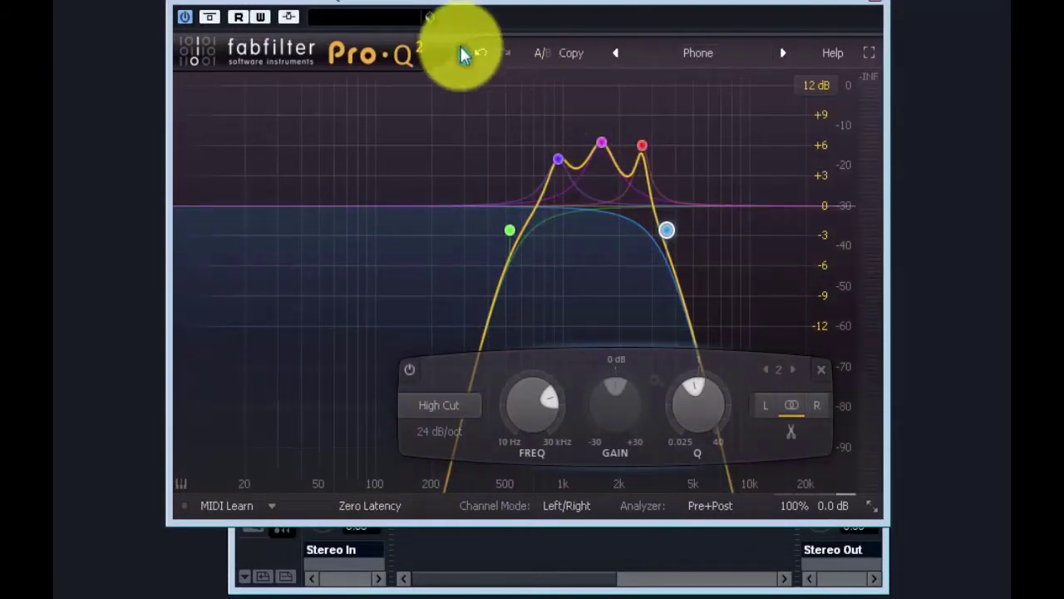
Switch to the equalizer's B state and add a bell cut near 44 Hz and a 6.78 dB bell boost at 2876 Hz.
click(550, 58)
click(539, 59)
click(550, 58)
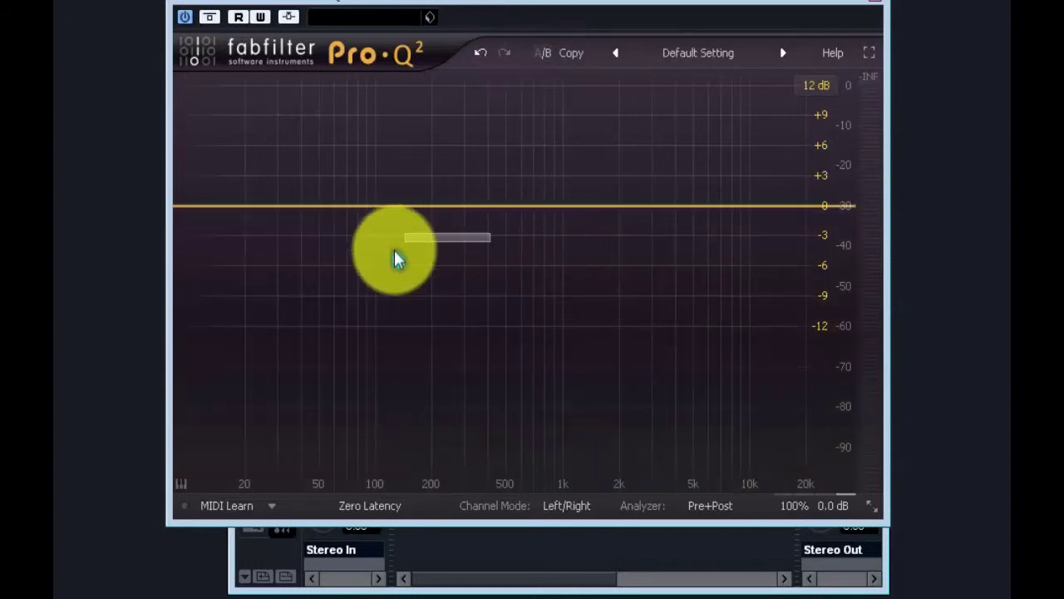
click(308, 279)
click(648, 137)
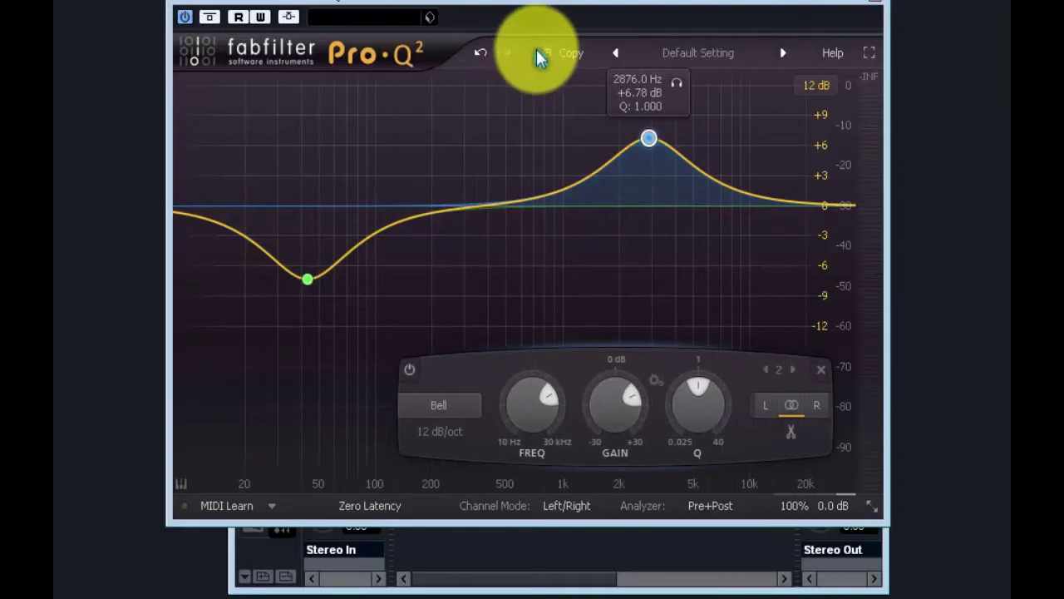
Compare the equalizer's A and B states, ending on the B curve.
click(539, 57)
click(542, 61)
click(545, 59)
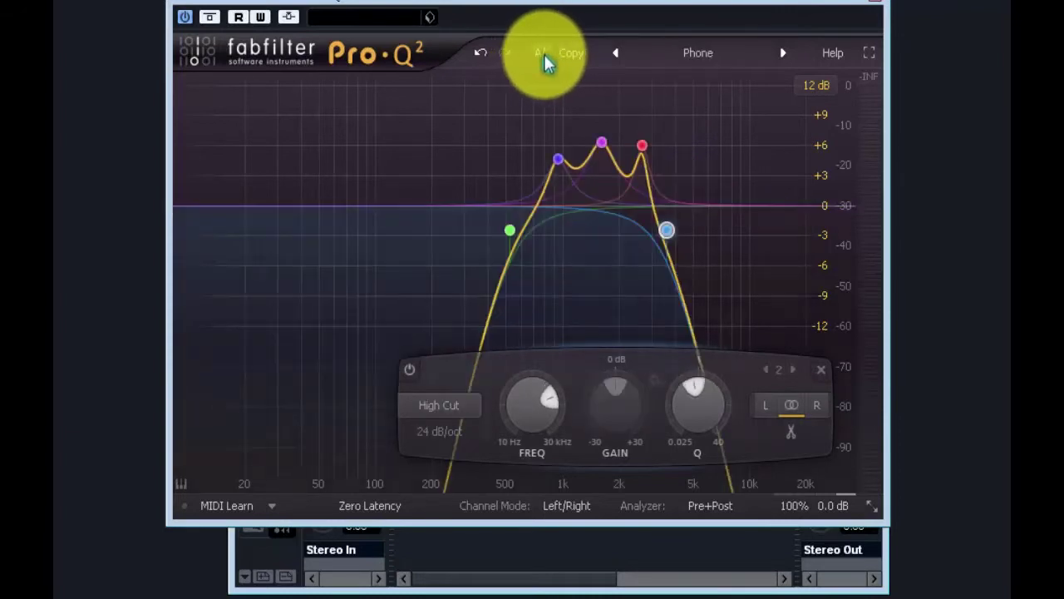
click(545, 58)
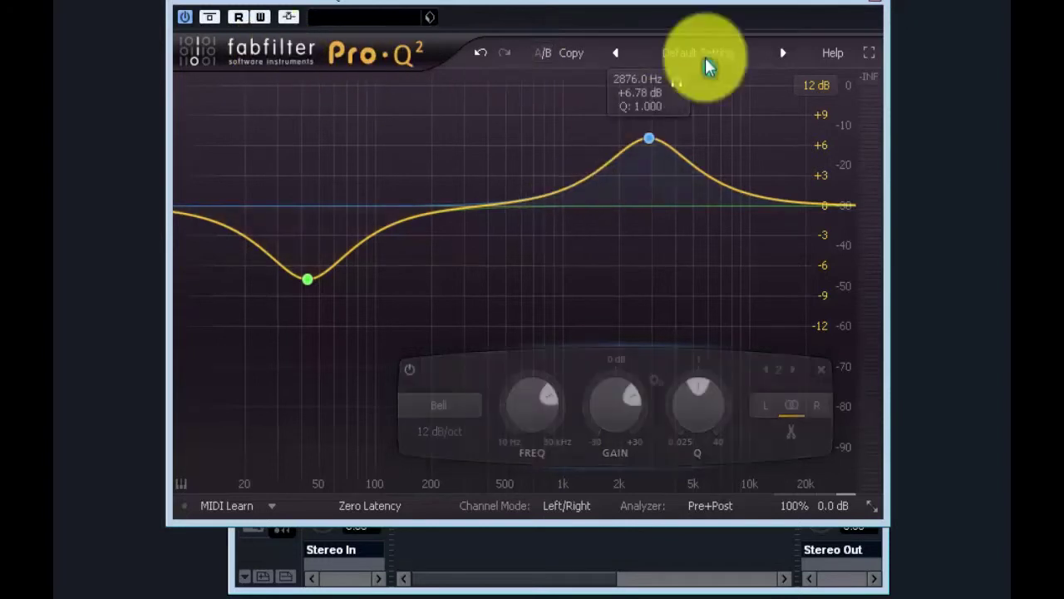
Reduce both the high bell boost and the low bell cut in the B state.
drag(661, 154, 656, 198)
drag(309, 290, 299, 249)
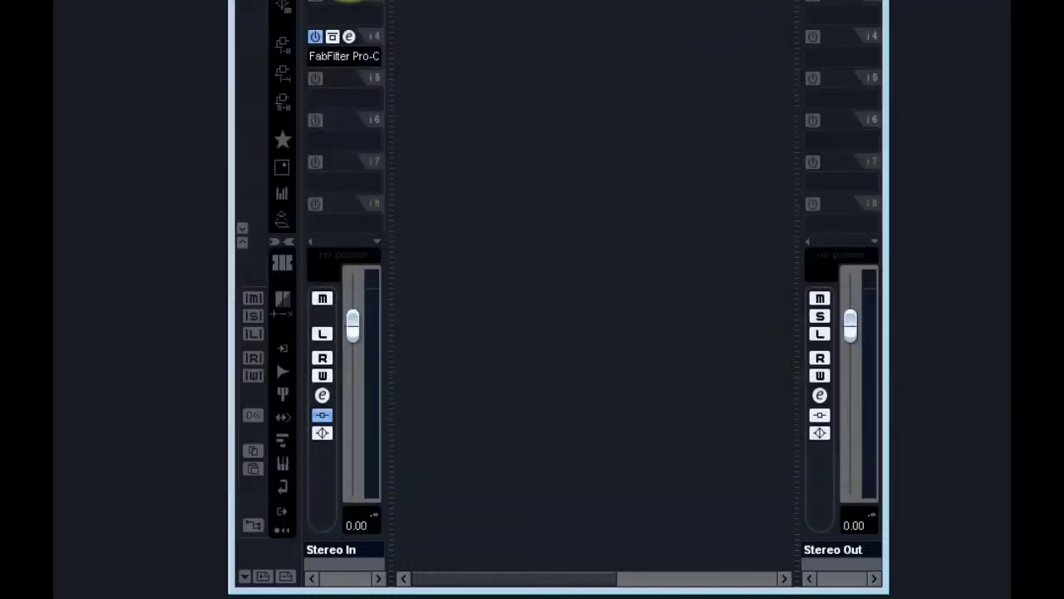
Open FabFilter Pro-C in insert 4 of Stereo In and raise its input level.
click(345, 45)
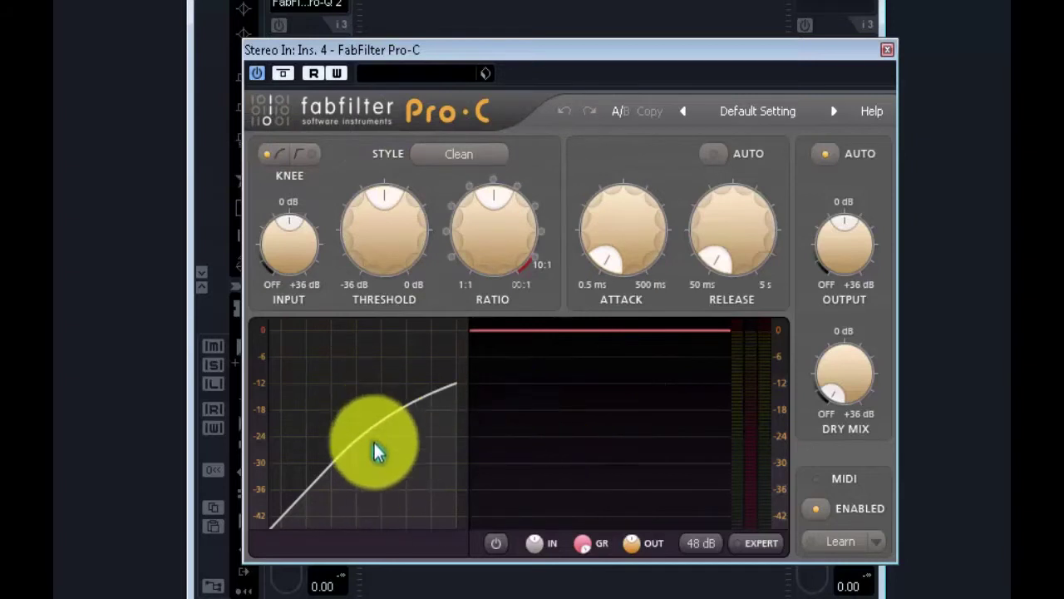
mouse_move(286, 231)
mouse_down()
mouse_move(307, 275)
mouse_move(292, 231)
mouse_up()
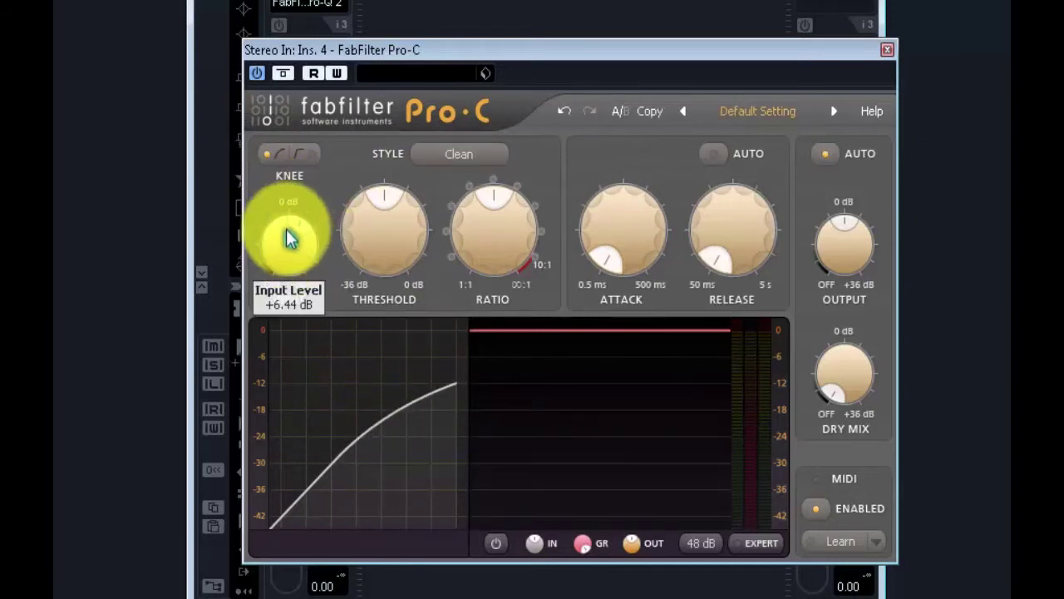
Try the compressor's hard knee, return to the soft knee, and view the available compression styles.
click(309, 155)
drag(314, 158, 279, 154)
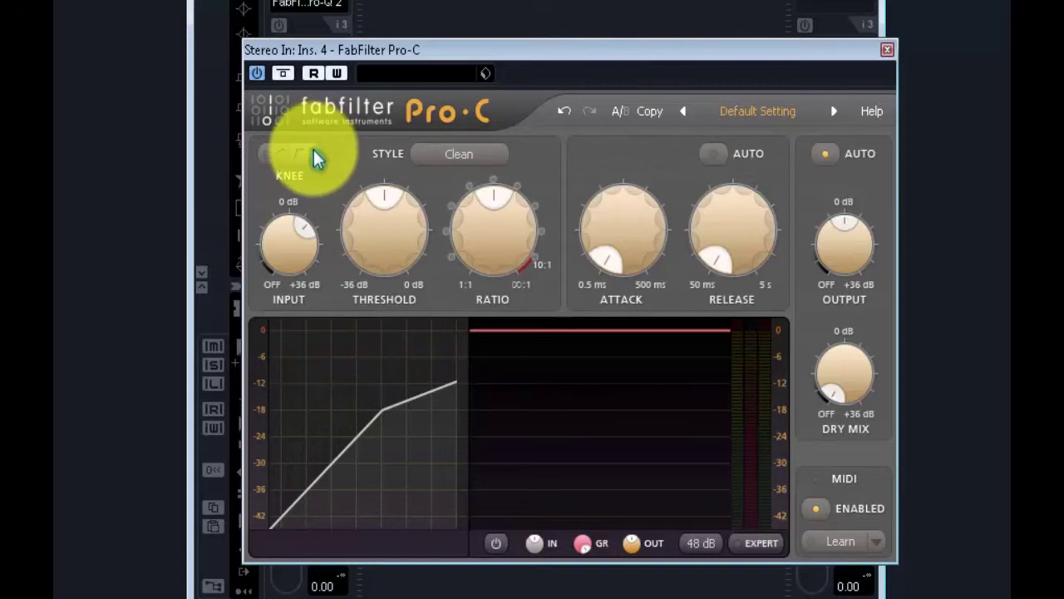
drag(308, 162, 274, 178)
click(474, 161)
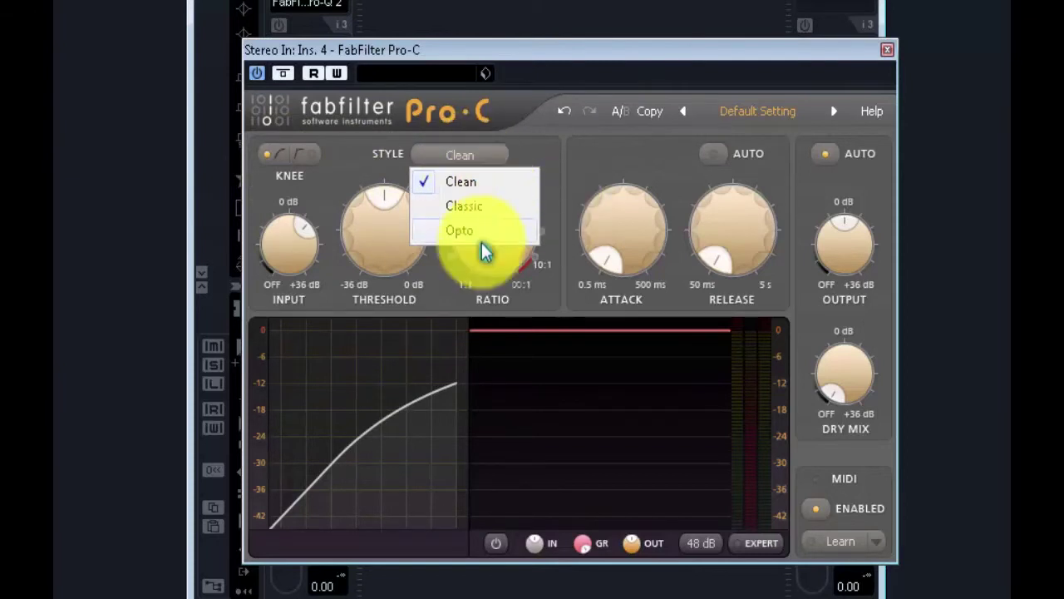
click(292, 202)
Lower the compressor's input level and ratio, and lengthen its attack and release times.
drag(292, 202, 298, 261)
mouse_move(380, 268)
mouse_down()
mouse_move(385, 255)
mouse_move(384, 268)
mouse_up()
click(506, 273)
drag(506, 272, 487, 219)
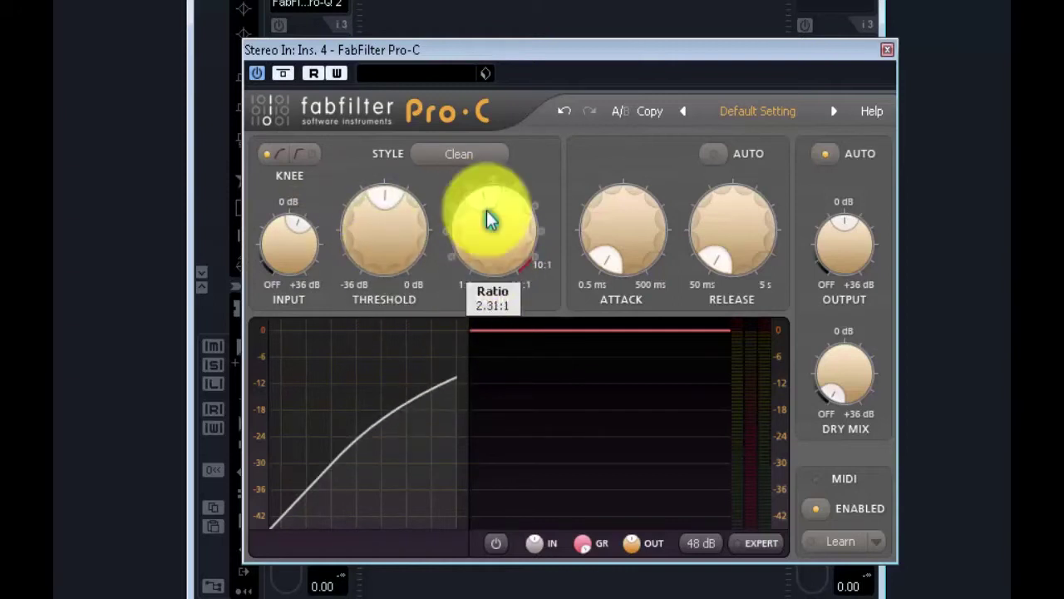
drag(654, 285, 594, 180)
drag(703, 244, 718, 214)
Lower the compressor's output level slightly, toggle automatic output gain off and on, and try the dry mix control.
click(846, 239)
mouse_move(846, 239)
mouse_down()
mouse_move(841, 202)
mouse_move(837, 238)
mouse_up()
click(826, 151)
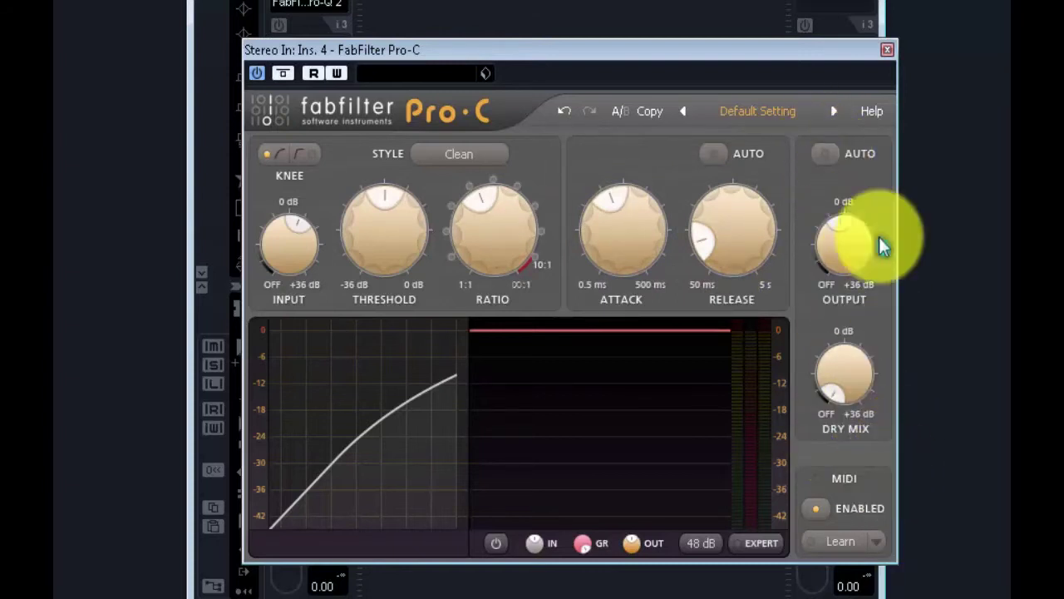
click(828, 153)
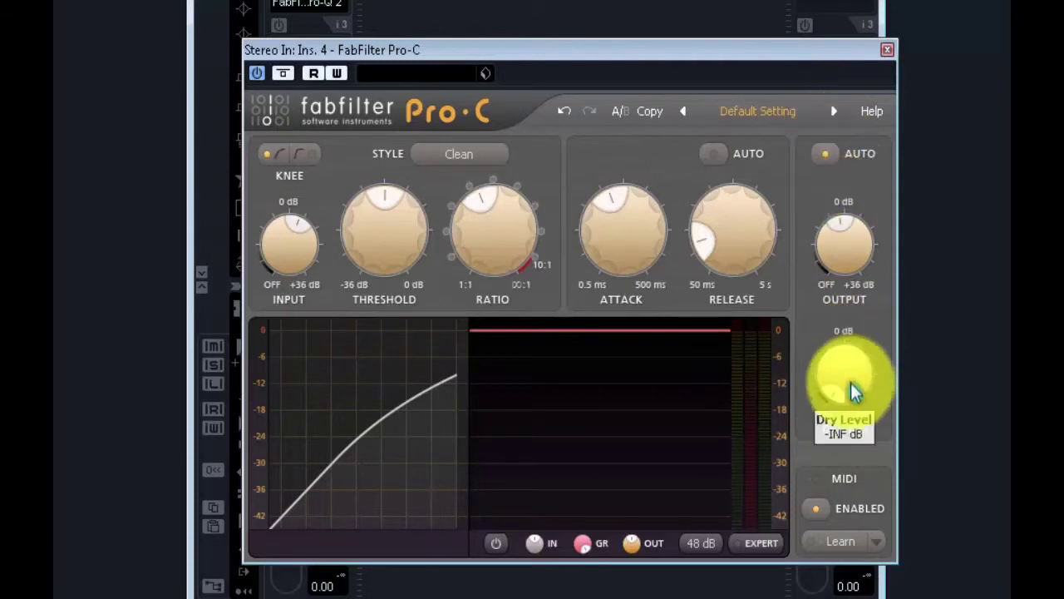
drag(848, 418, 908, 592)
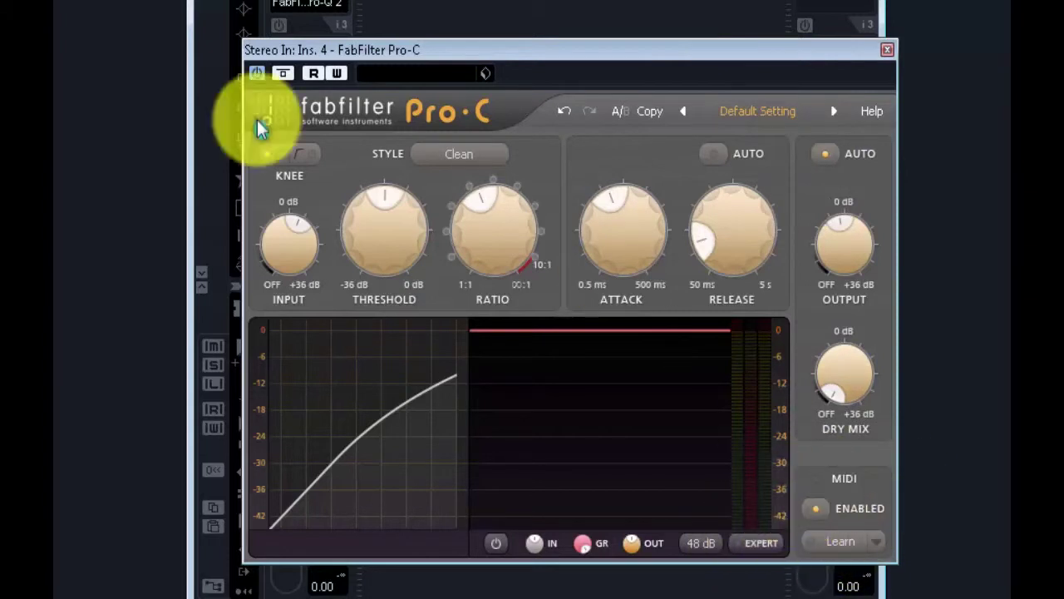
Try the compressor's MIDI controls by starting MIDI Learn mode and leaving it again.
click(824, 514)
click(867, 549)
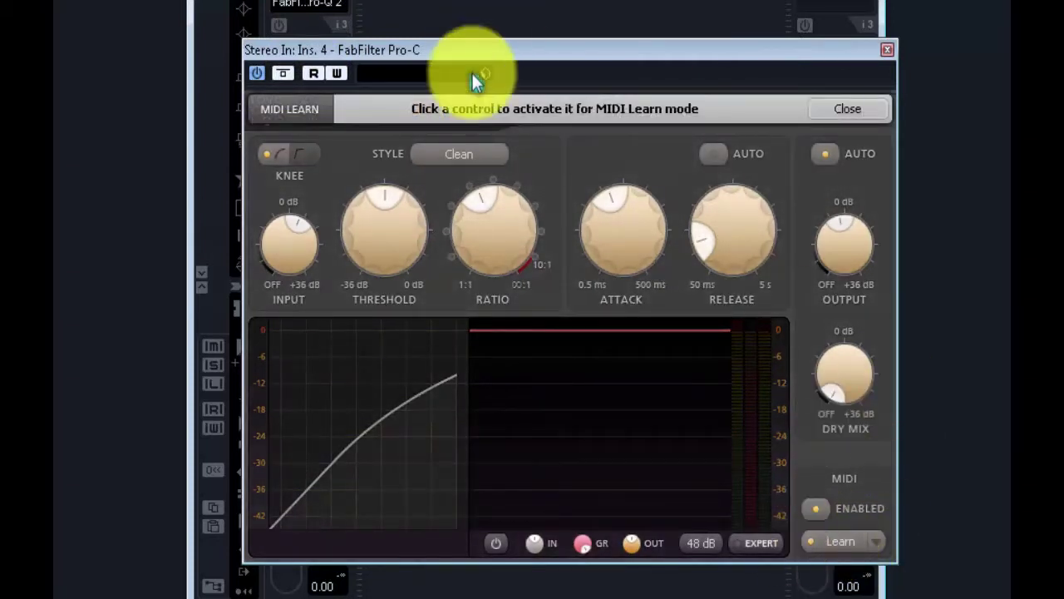
click(843, 547)
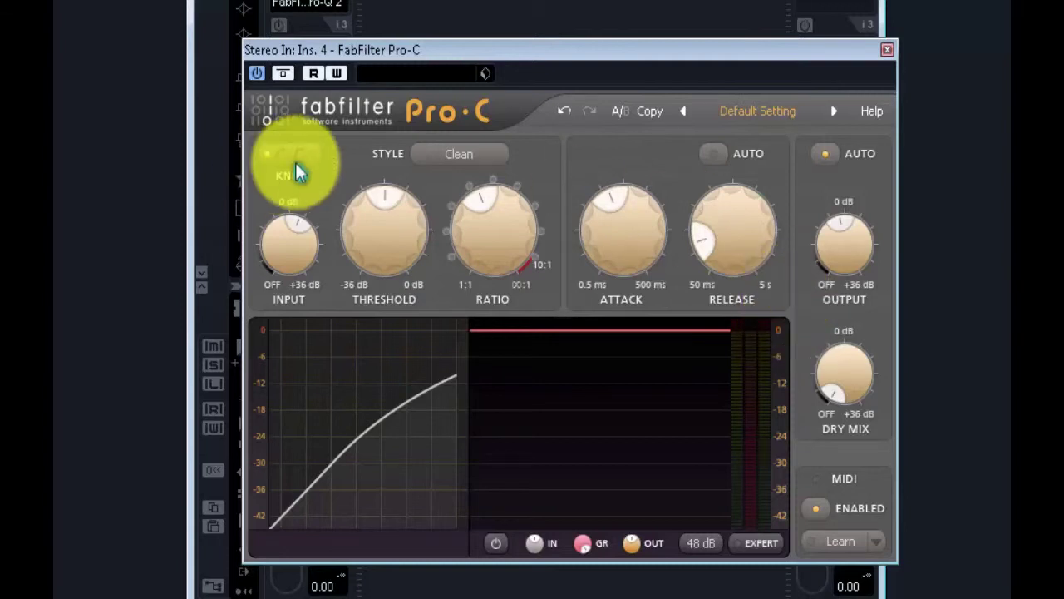
Load the Fluffy bM preset from the compressor's Mastering presets and try the side chain audition.
click(757, 115)
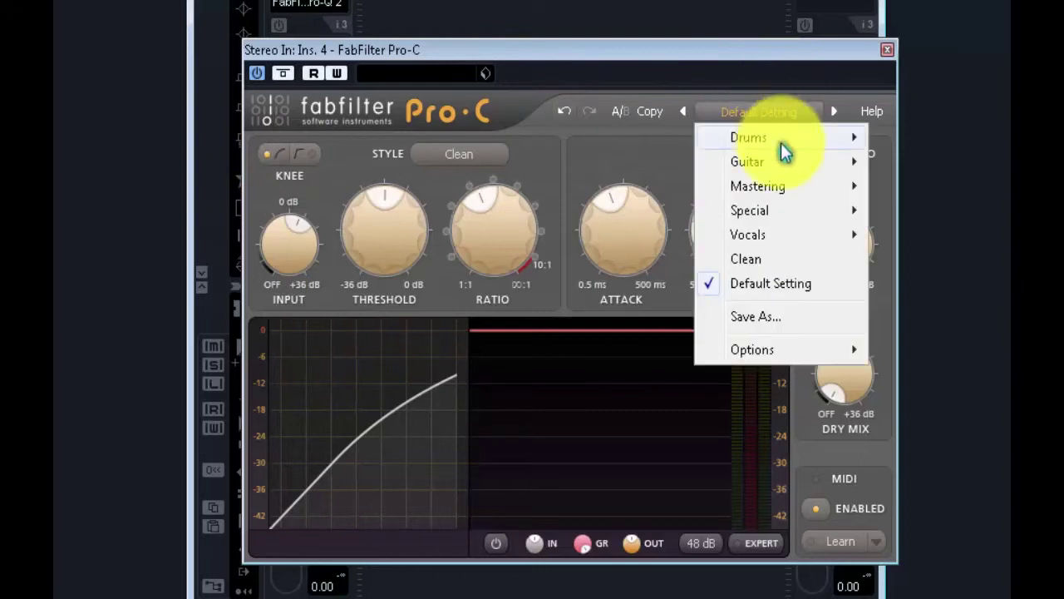
mouse_move(782, 143)
mouse_move(805, 196)
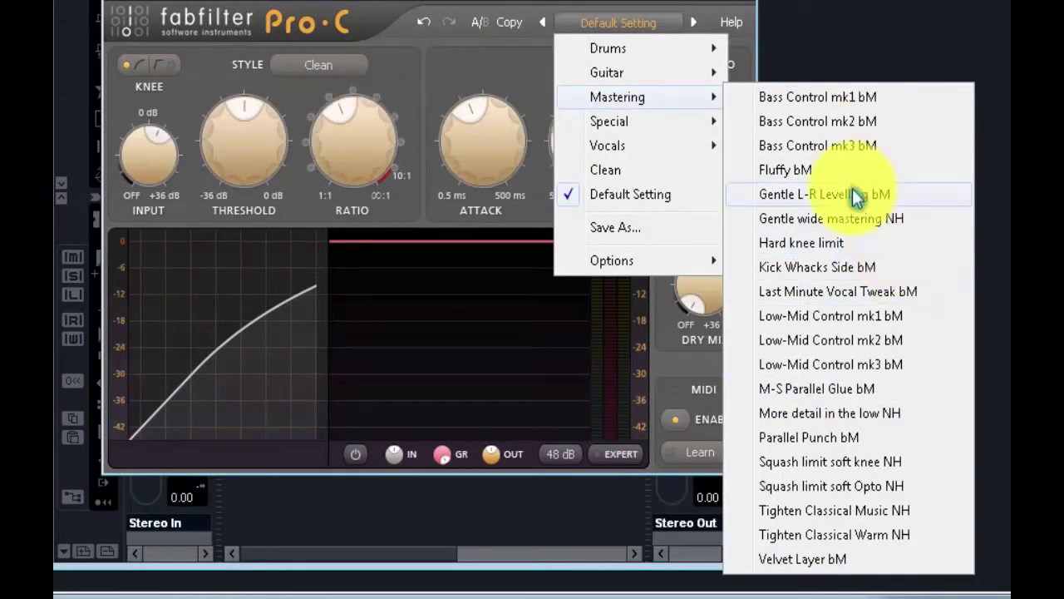
click(796, 169)
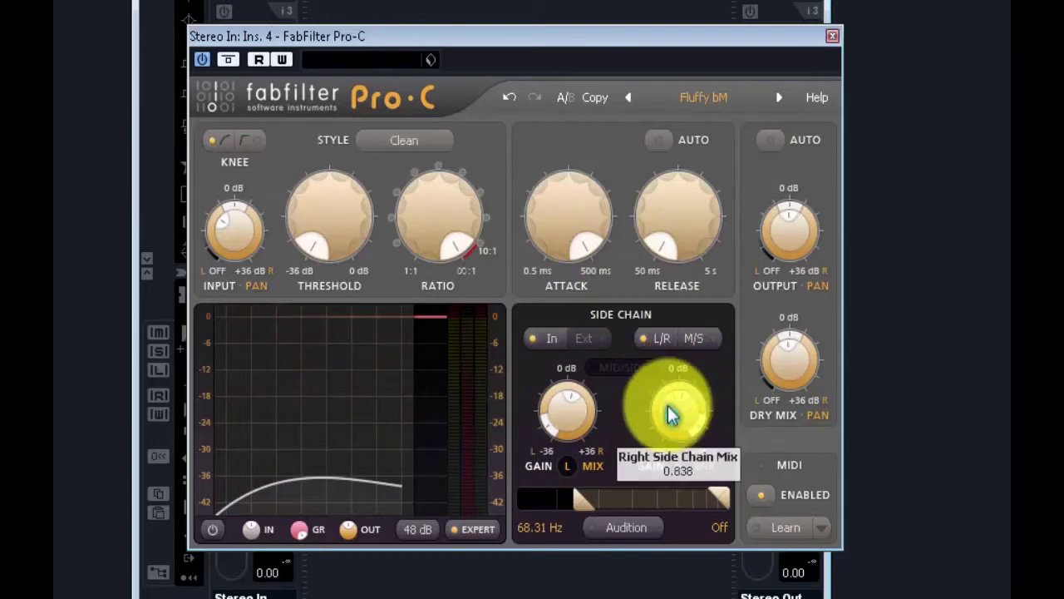
click(614, 529)
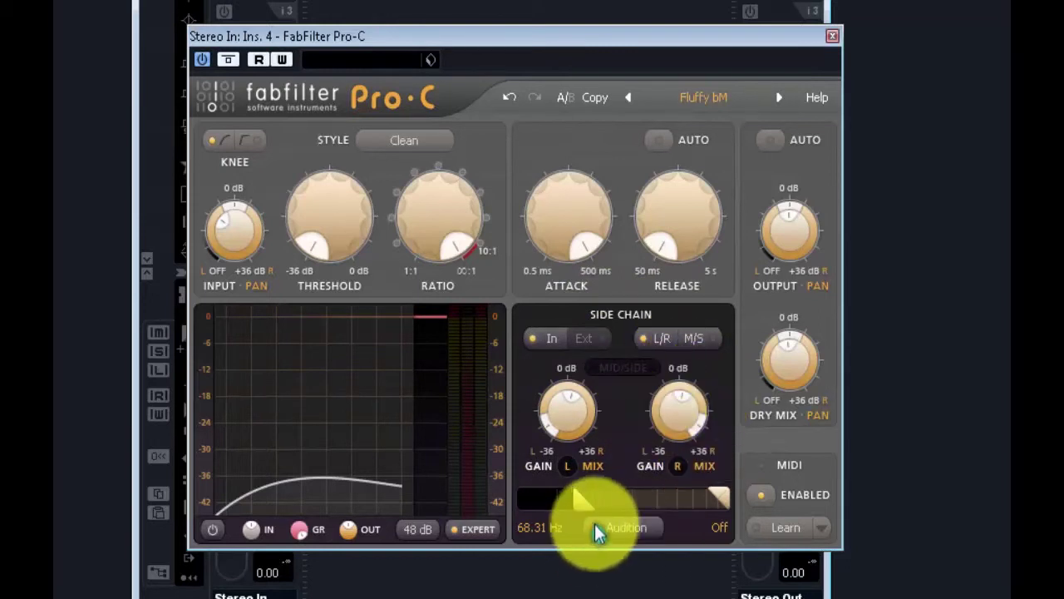
Set the compressor's side chain filter range to 246.7 Hz to 2.196 kHz and lower the compression ratio well below 6:1.
click(628, 530)
drag(582, 498, 613, 505)
drag(708, 499, 663, 499)
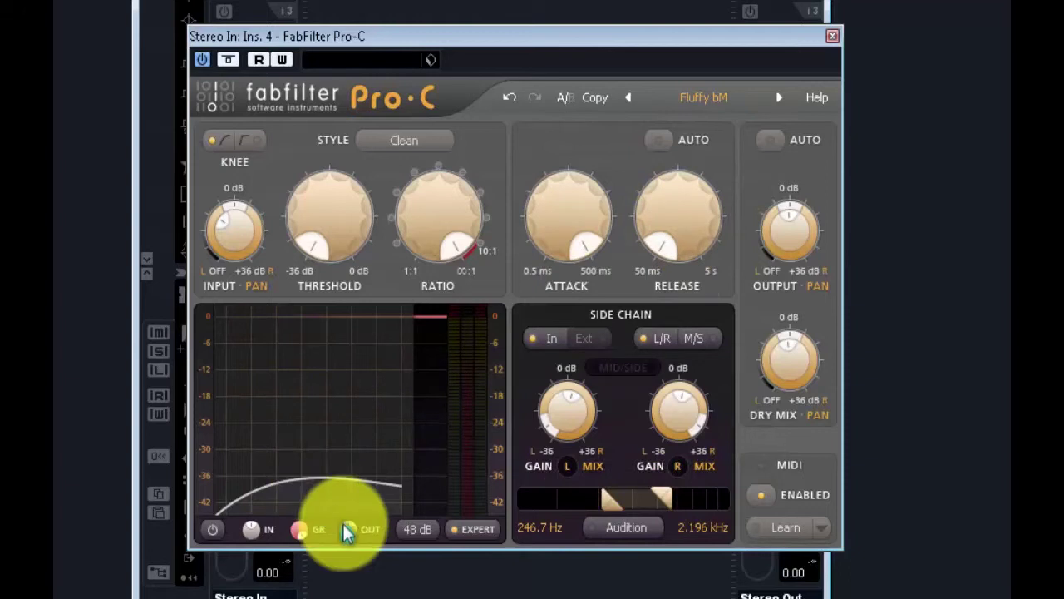
scroll(449, 291, down, 5)
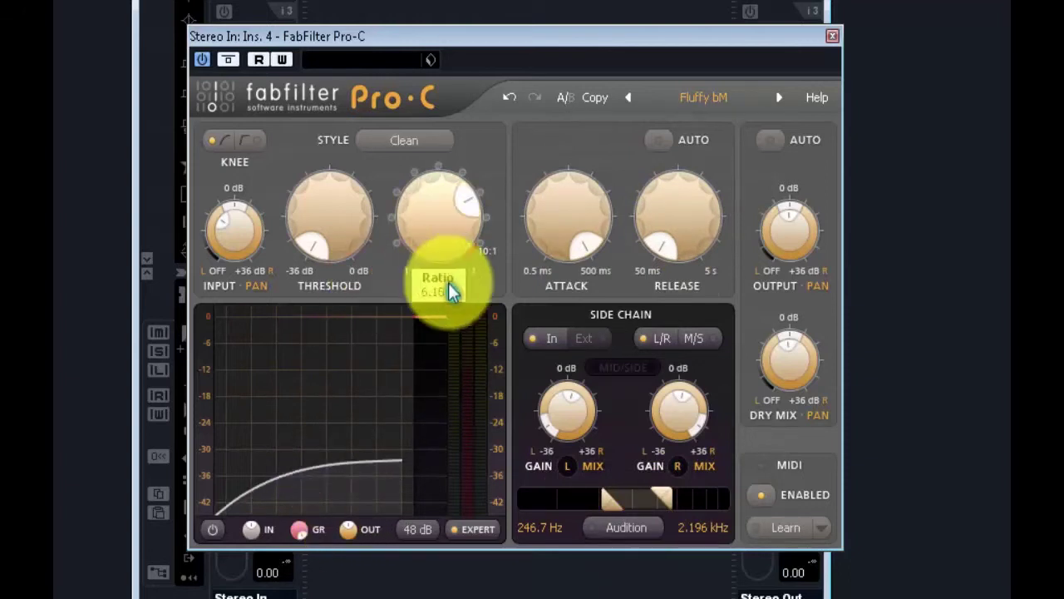
scroll(449, 291, down, 5)
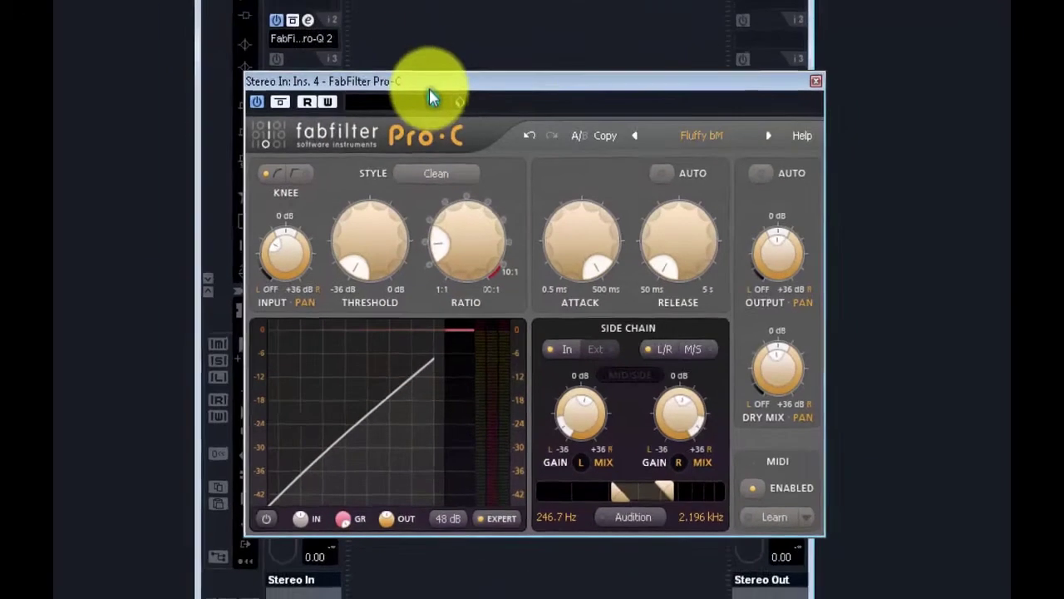
Open the Pro-Q 2 editor of the Stereo In channel and arrange it diagonally beside the Pro-C window, leaving Pro-C in front.
click(308, 19)
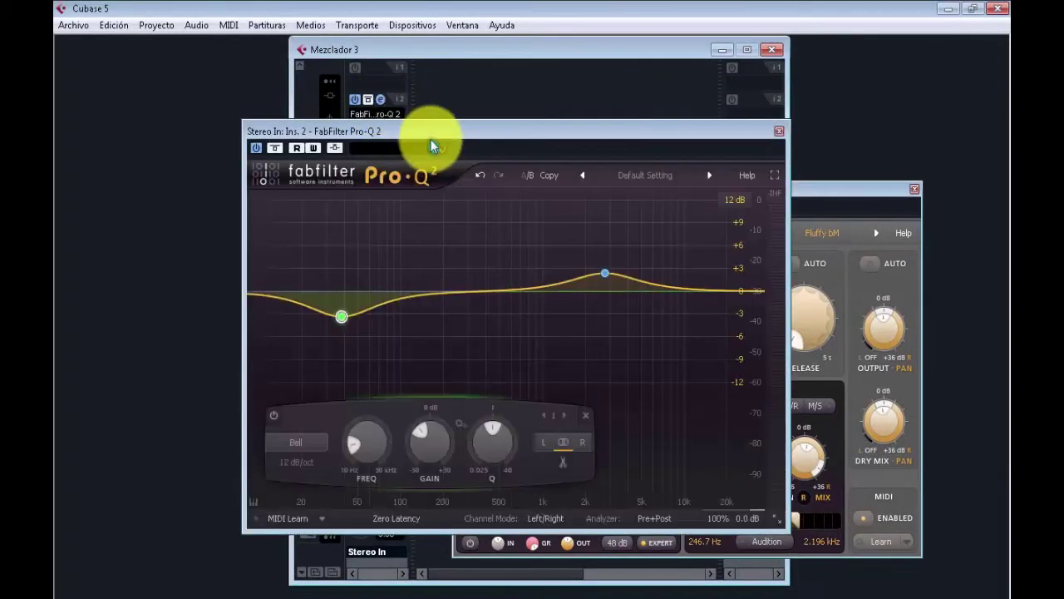
drag(431, 146, 275, 102)
click(743, 231)
drag(677, 199, 722, 209)
drag(511, 88, 491, 59)
drag(696, 207, 713, 219)
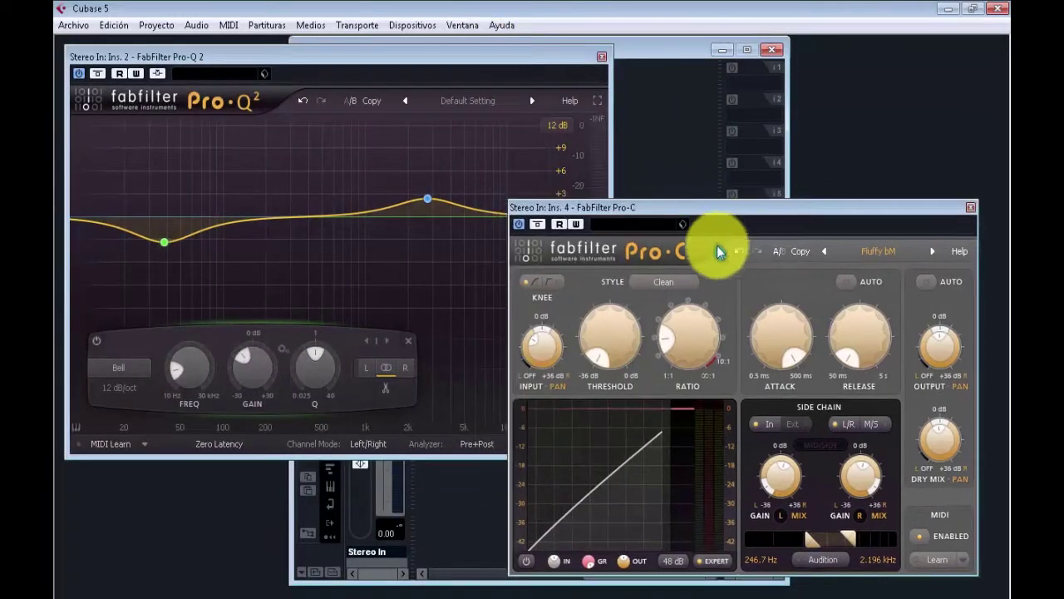
click(405, 64)
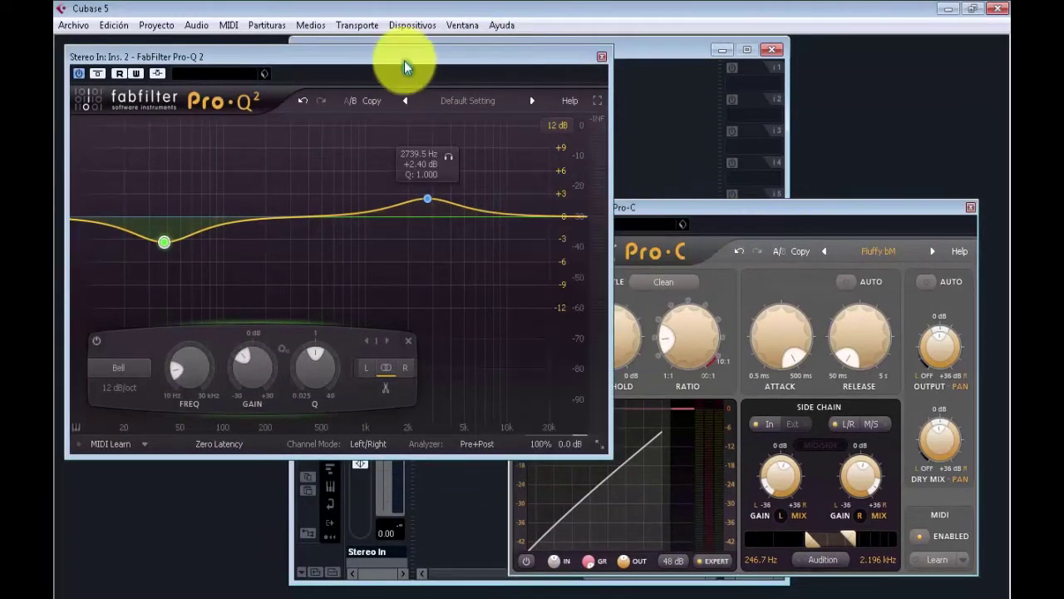
click(678, 210)
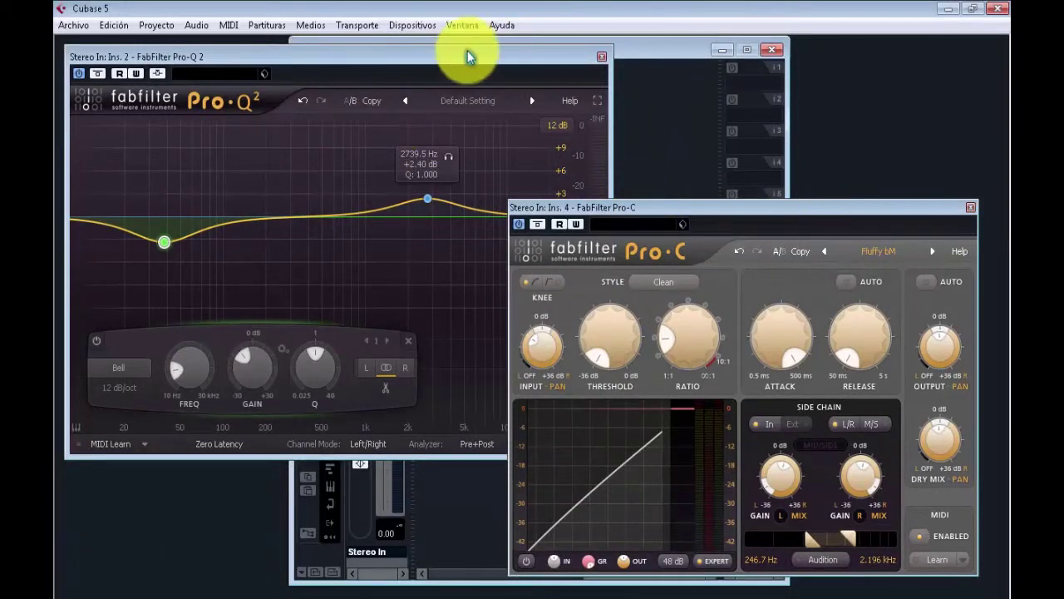